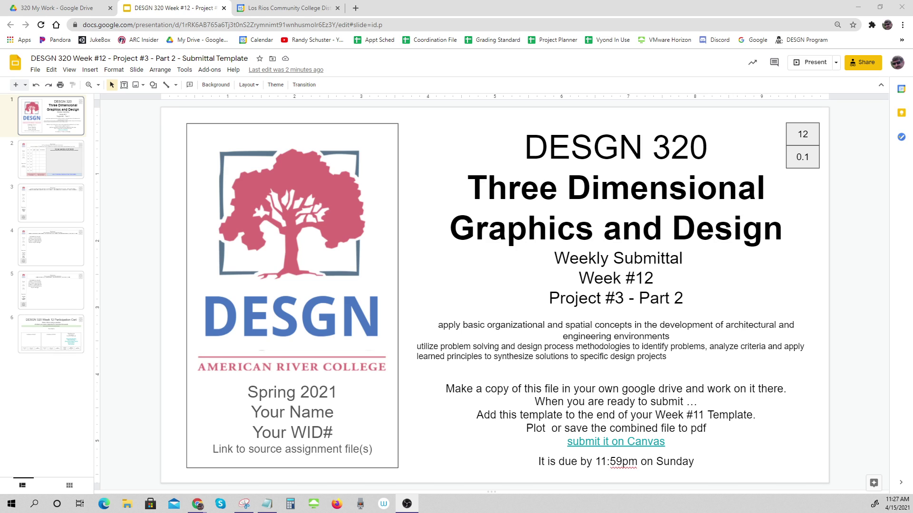
- Try selecting the title slide's 'Link to source assignment file(s)' text, then deselect it
left_click_drag(212, 450, 372, 449)
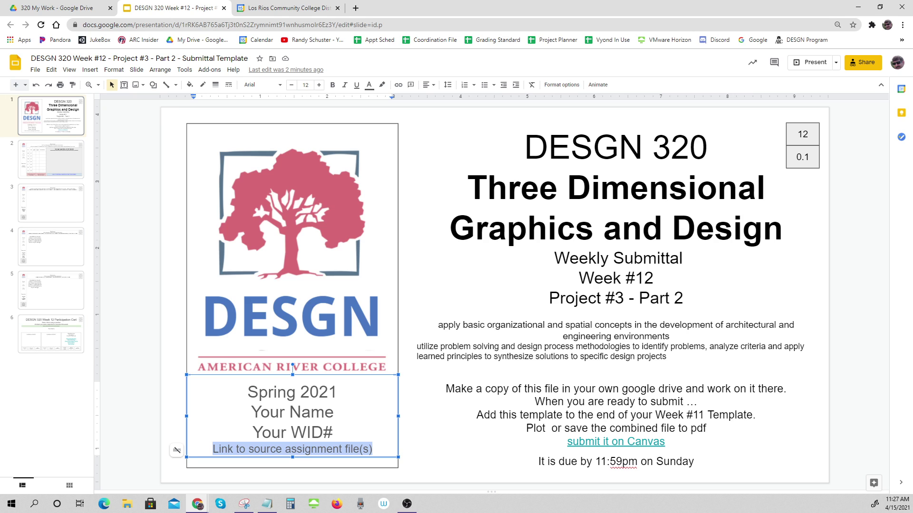
left_click(142, 423)
key("ctrl")
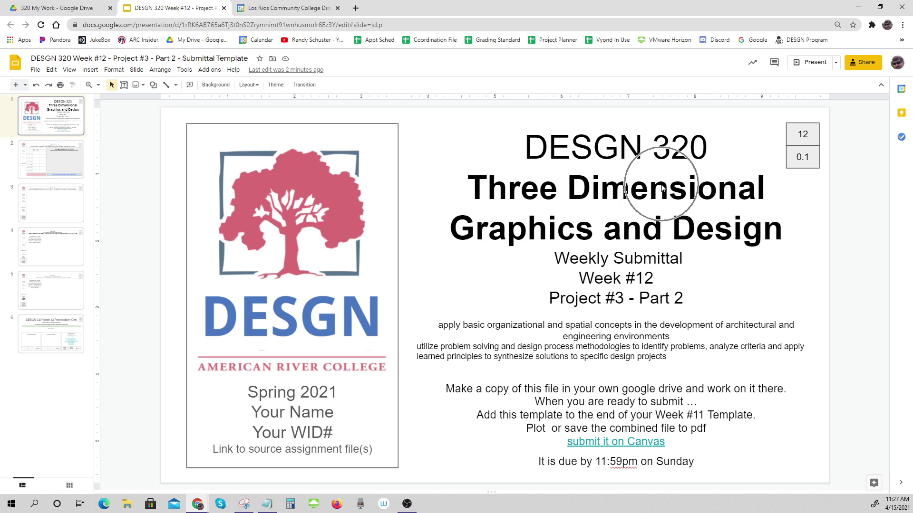
key("ctrl")
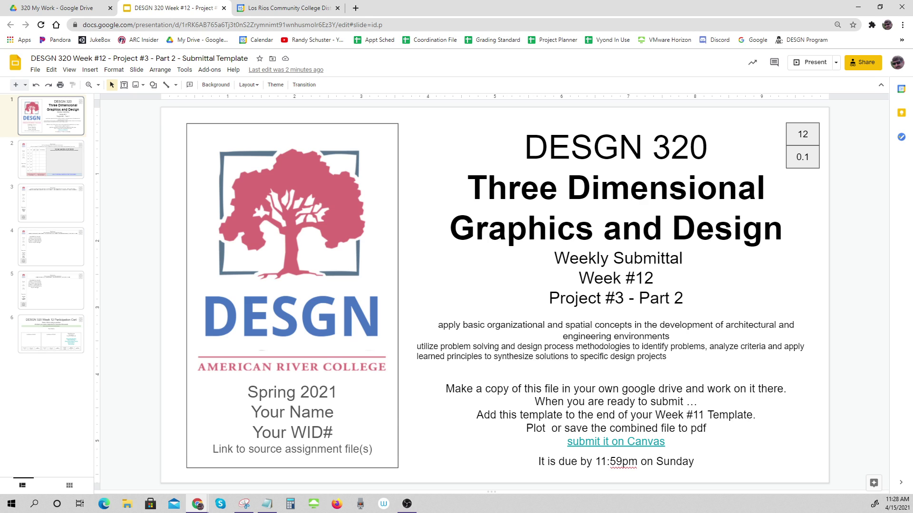
left_click_drag(248, 449, 375, 452)
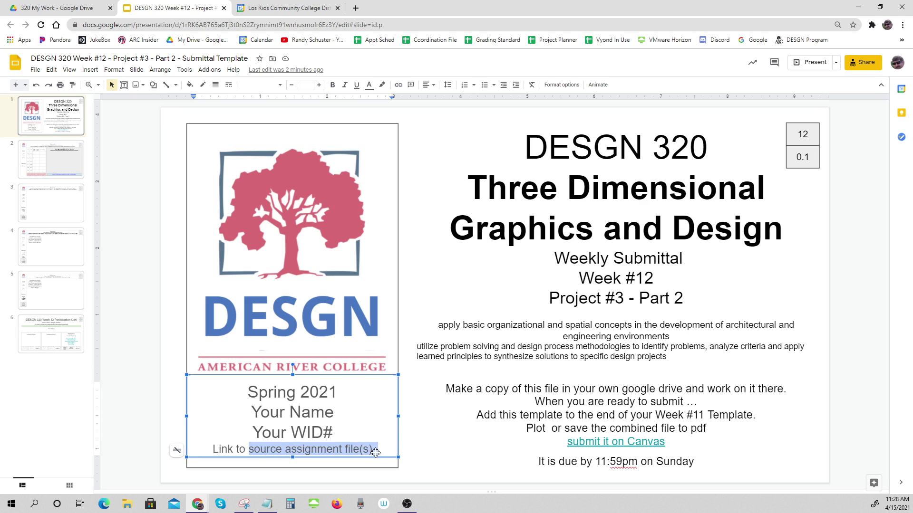
left_click(145, 418)
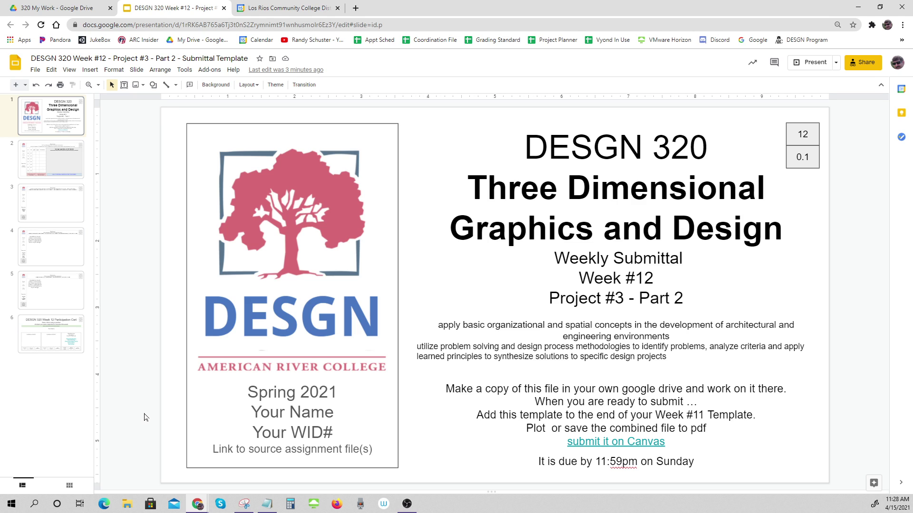
- Copy the full description of the '320 _ To Do This Week' calendar event
left_click(280, 8)
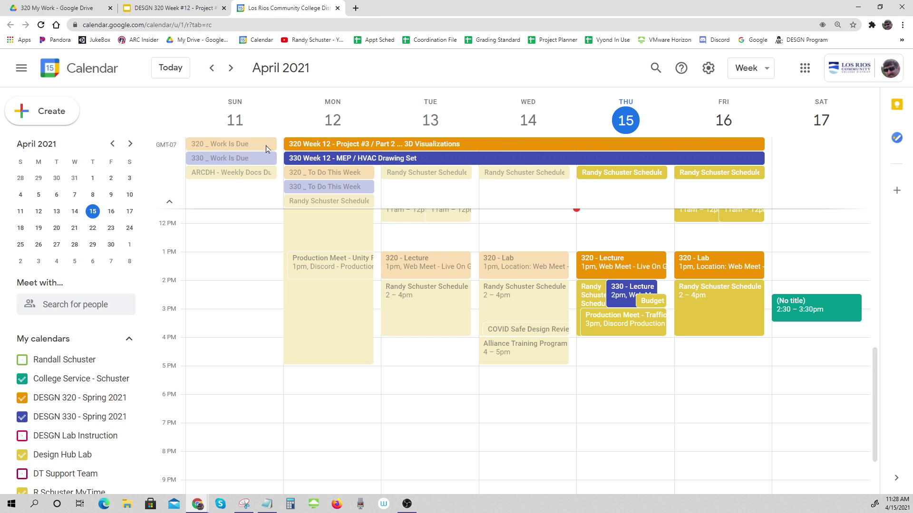
left_click(330, 175)
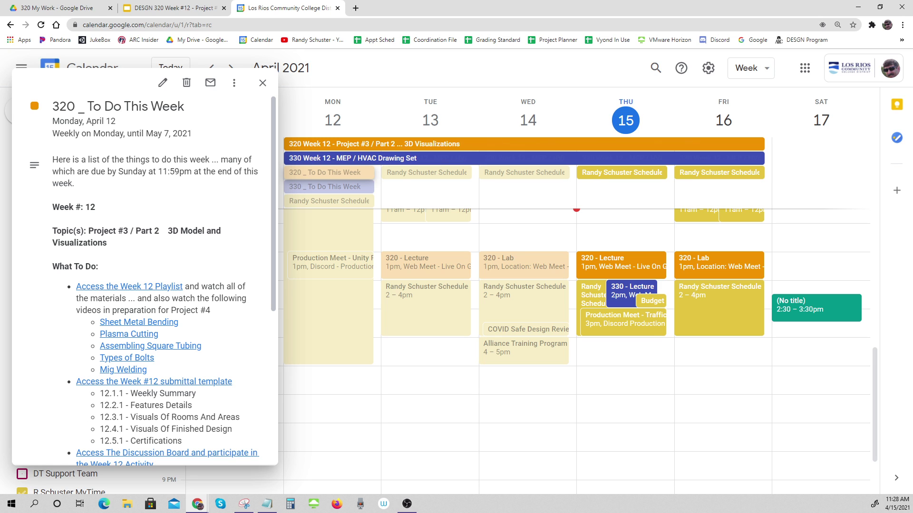
left_click_drag(51, 207, 244, 431)
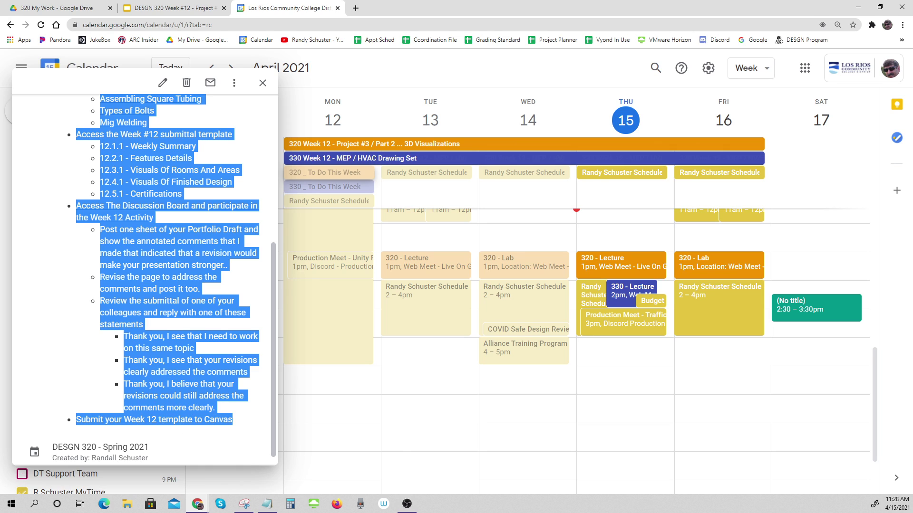
right_click(177, 403)
left_click(178, 404)
- In the 320 My Work Drive folder, add a new Google Doc and confirm the shared-folder prompt
left_click(74, 10)
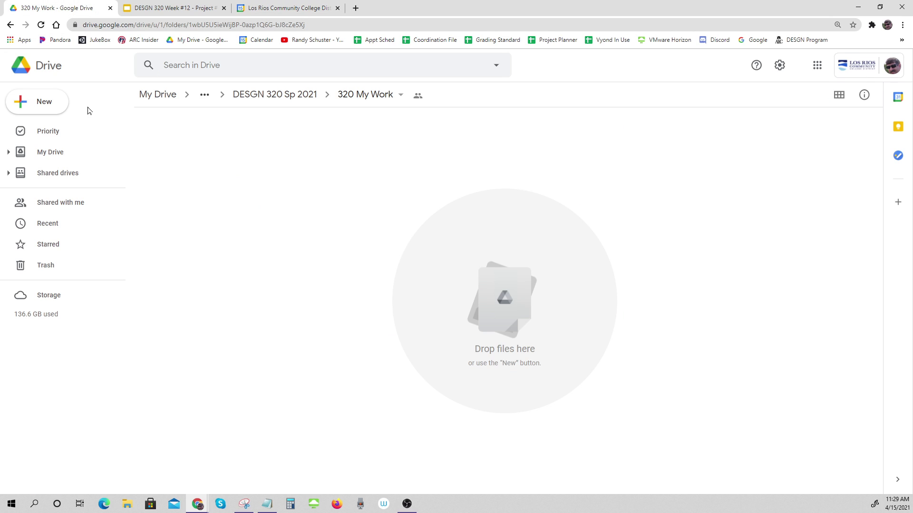
left_click(360, 99)
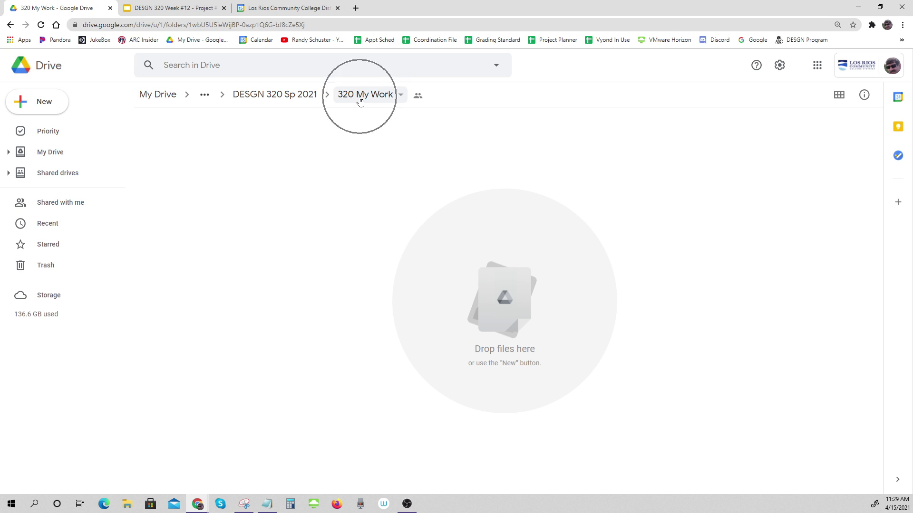
left_click(360, 100)
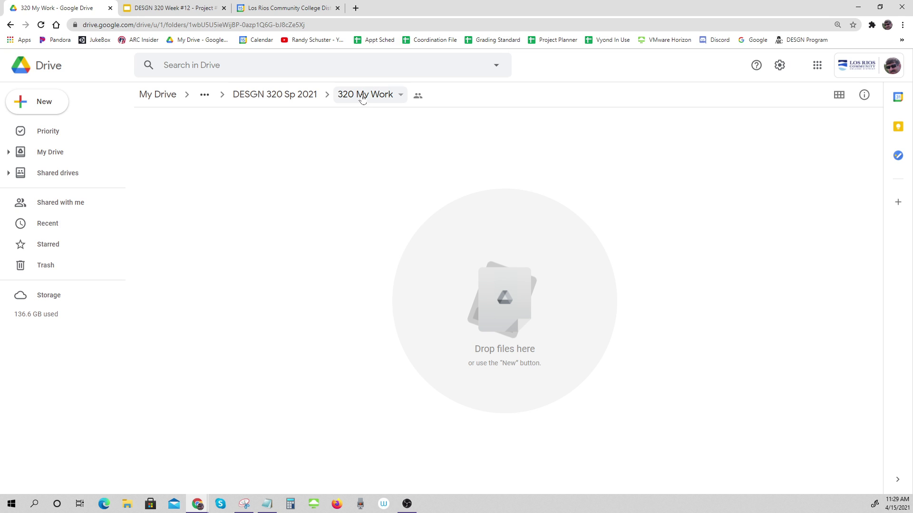
left_click(43, 102)
left_click(40, 177)
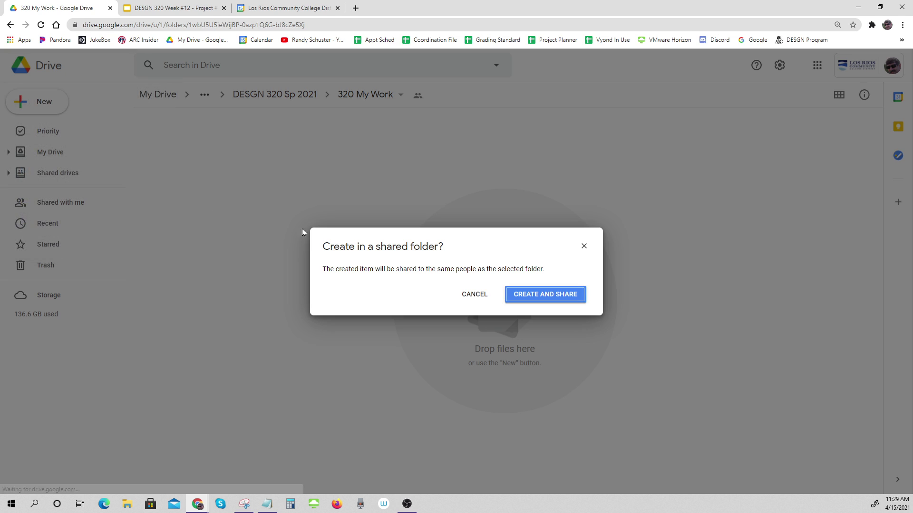
left_click(540, 295)
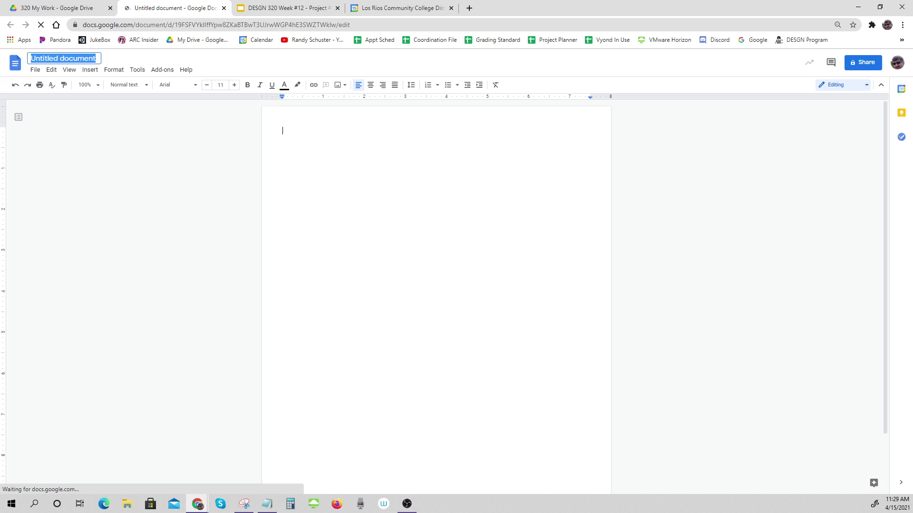
- Title the doc 'What To Do Week 1`2', paste in the Week 12 to-do list, and check its links
type("What To ")
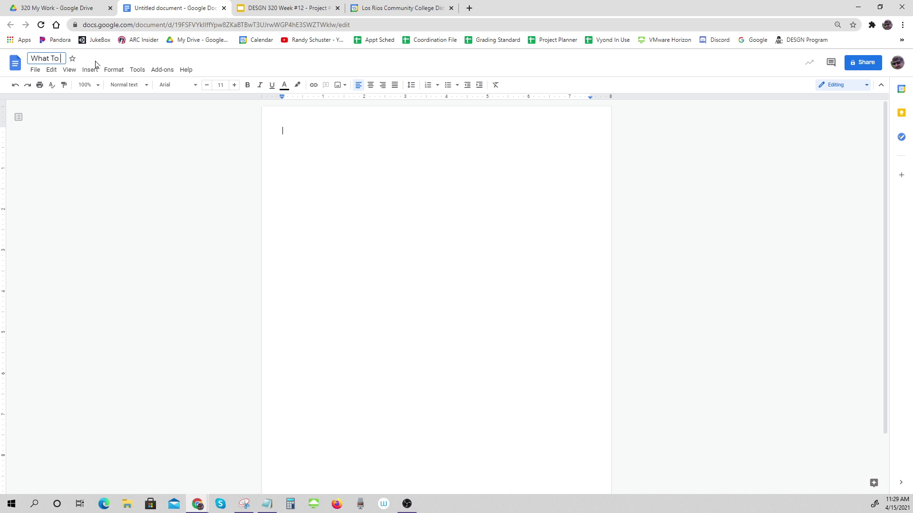
type("Do Week 1`2")
key("Return")
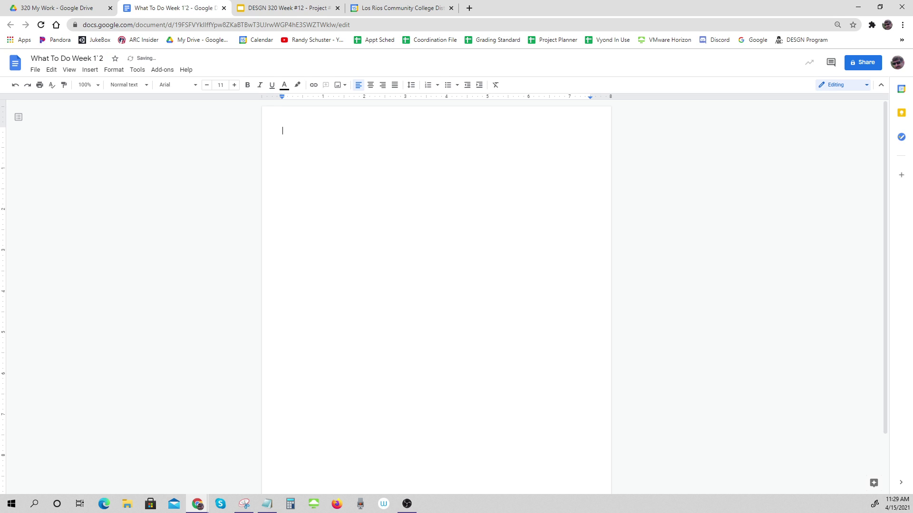
key("ctrl+v")
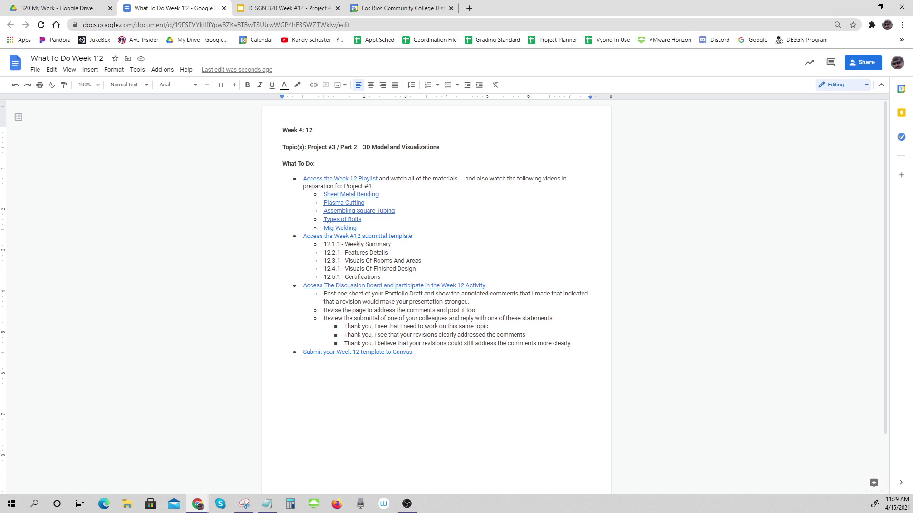
key("Return")
left_click(207, 291)
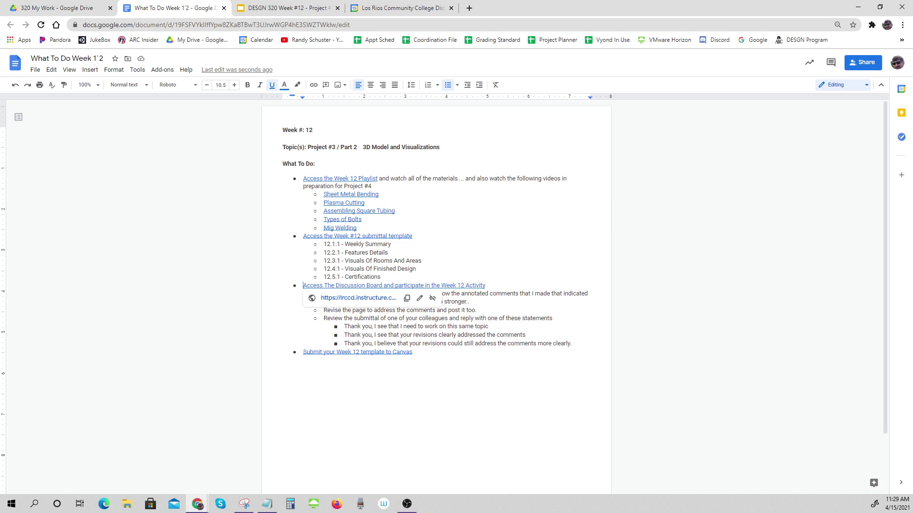
- Share the to-do doc so anyone with the link can view it, and copy the link
left_click(863, 62)
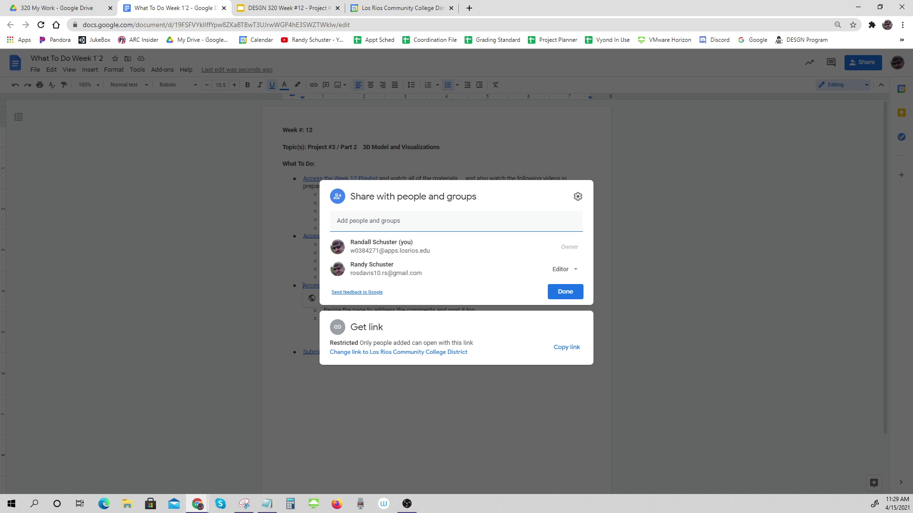
left_click(357, 352)
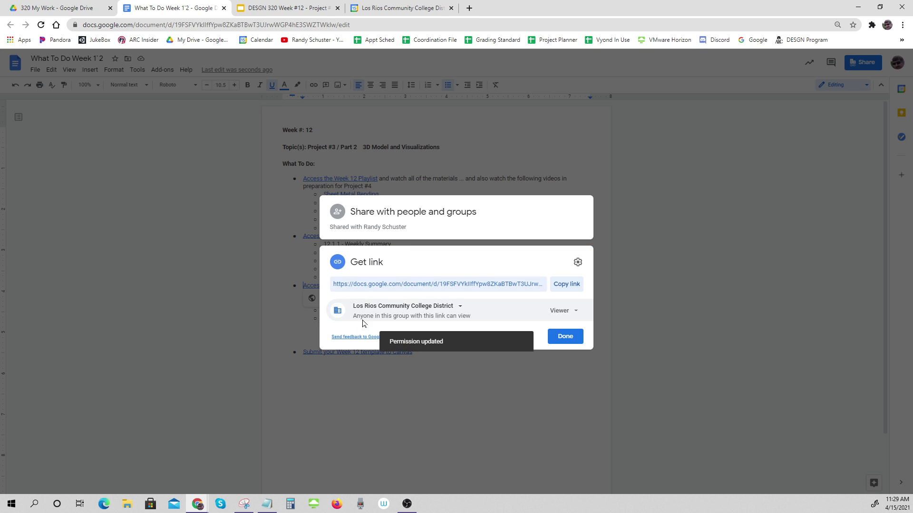
left_click(380, 306)
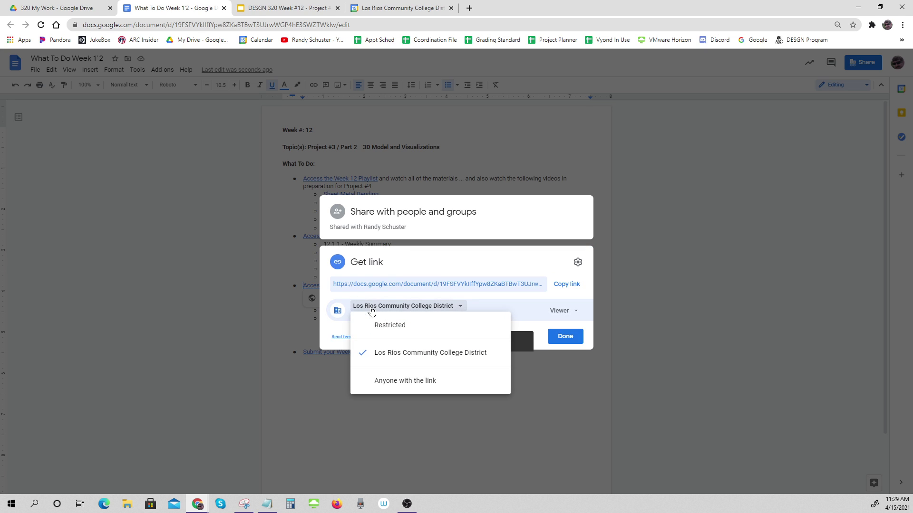
left_click(400, 385)
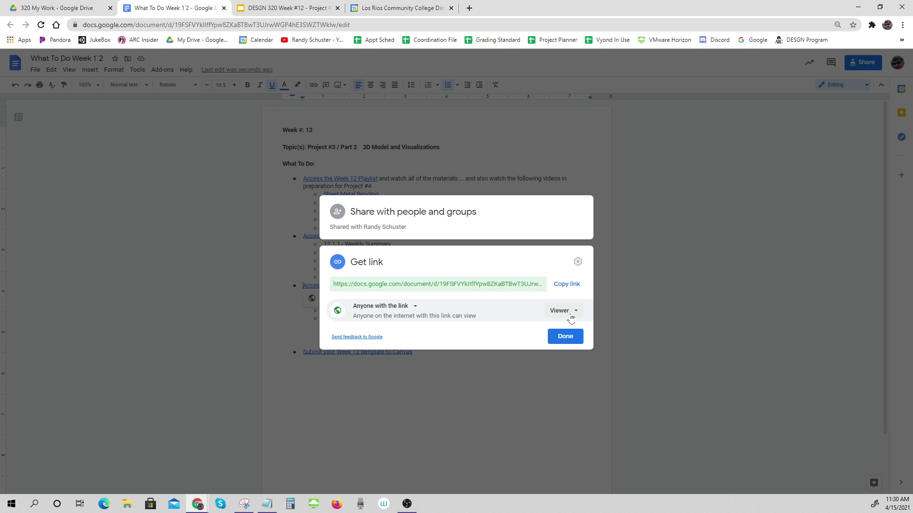
left_click(566, 284)
left_click(566, 337)
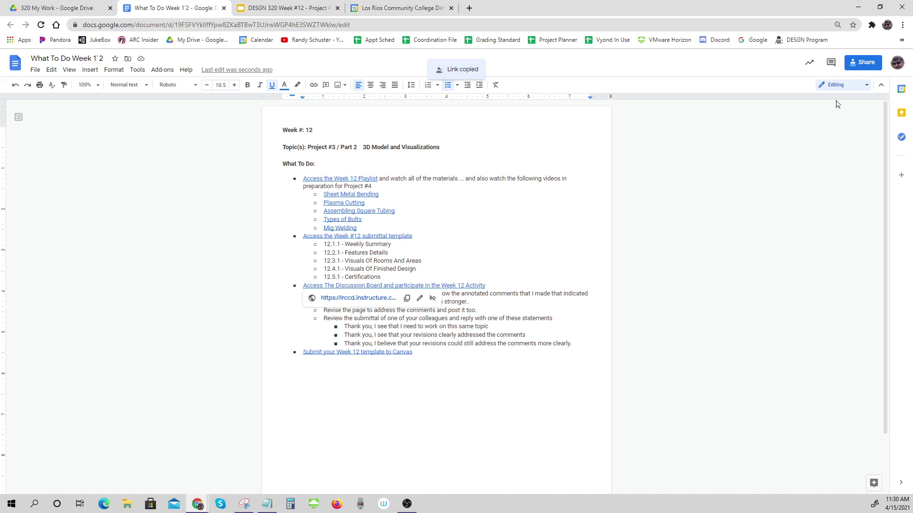
- Recheck the anyone-with-the-link viewer access, copy the link again, and return to the Slides tab
left_click(860, 64)
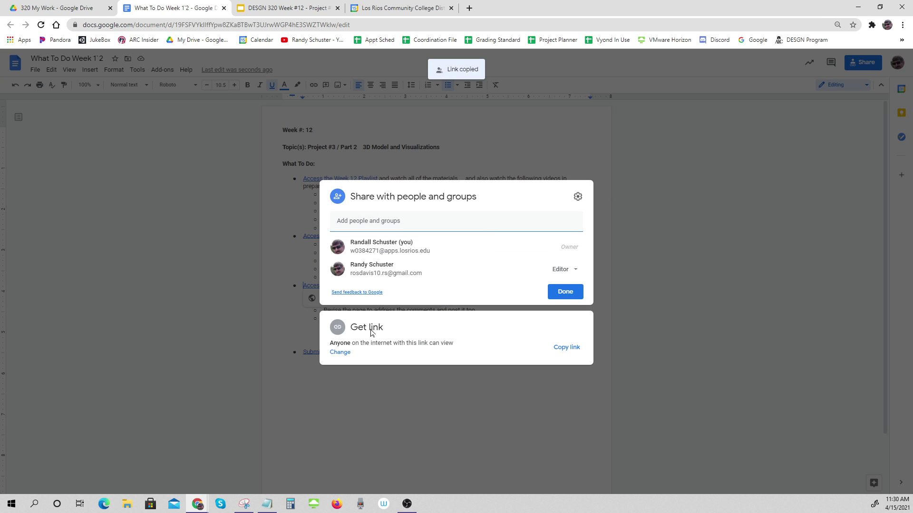
left_click(370, 332)
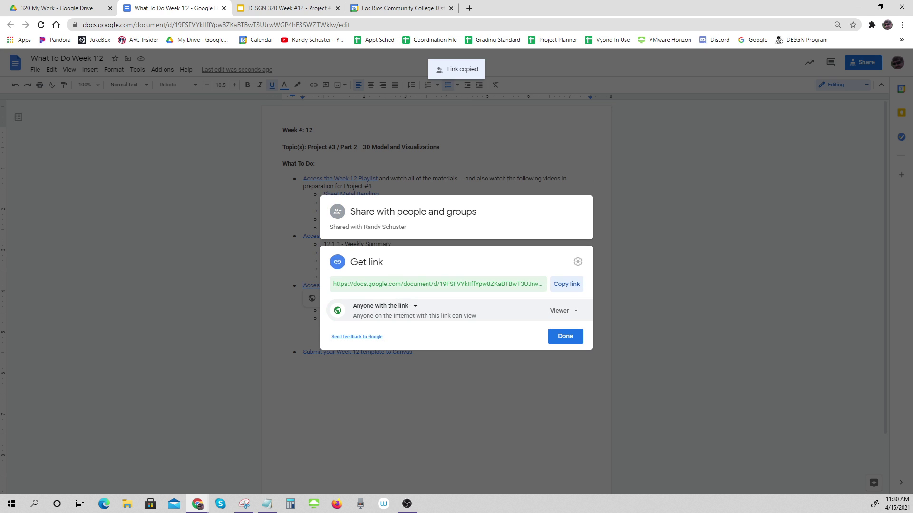
left_click(376, 309)
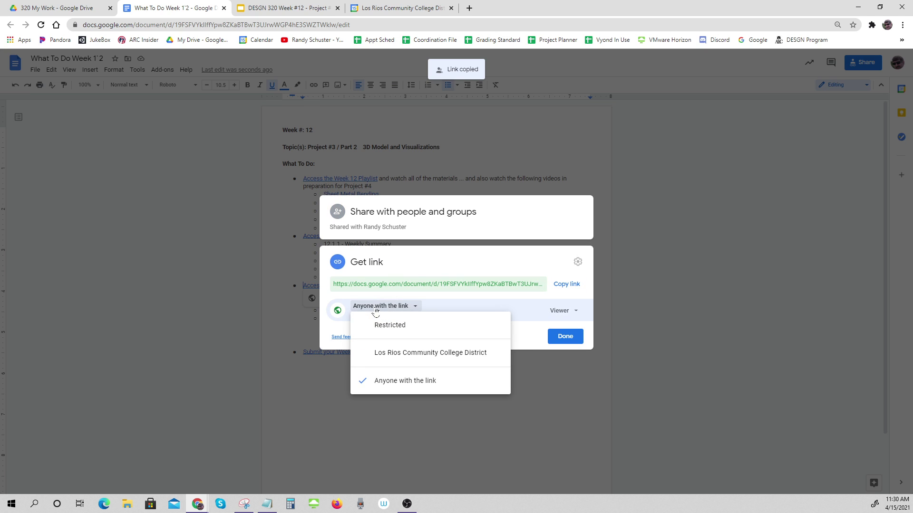
left_click(401, 389)
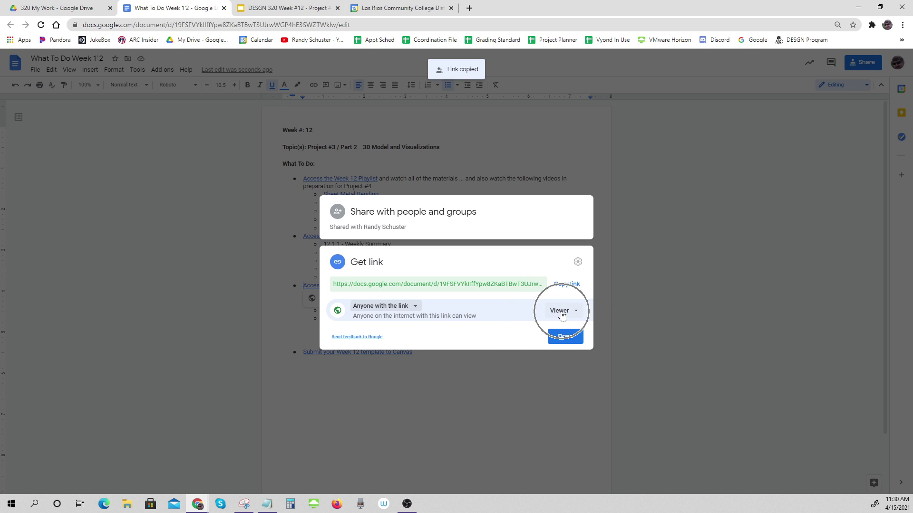
left_click(571, 284)
left_click(563, 336)
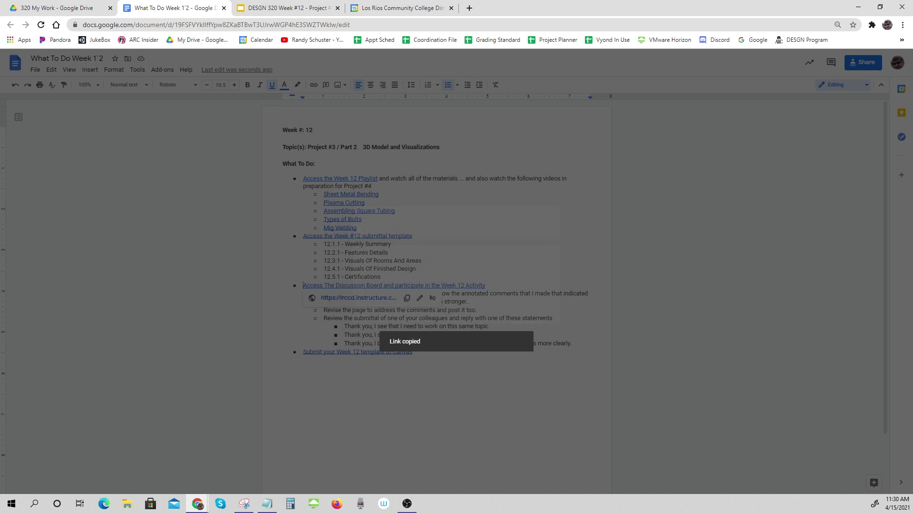
key("ctrl+Tab")
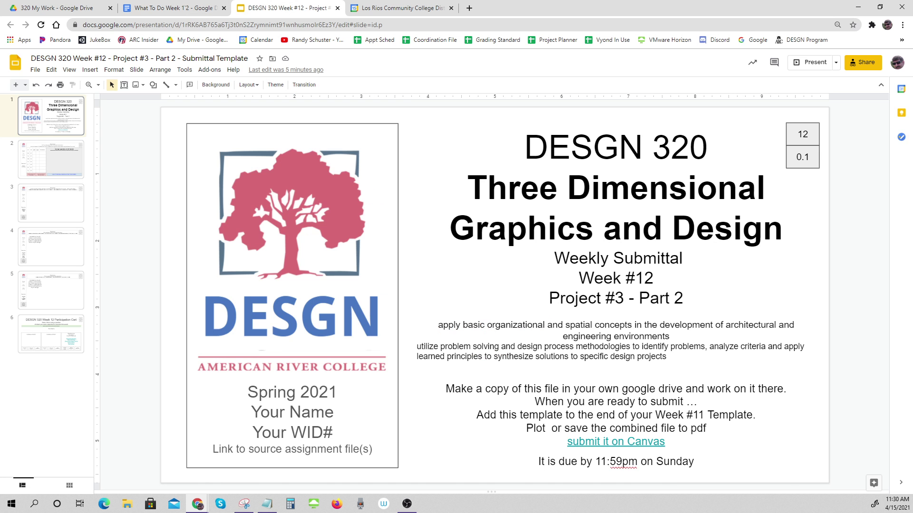
- Hyperlink the title slide's 'Link to source assignment file(s)' text to the copied to-do doc URL
left_click_drag(213, 449, 372, 449)
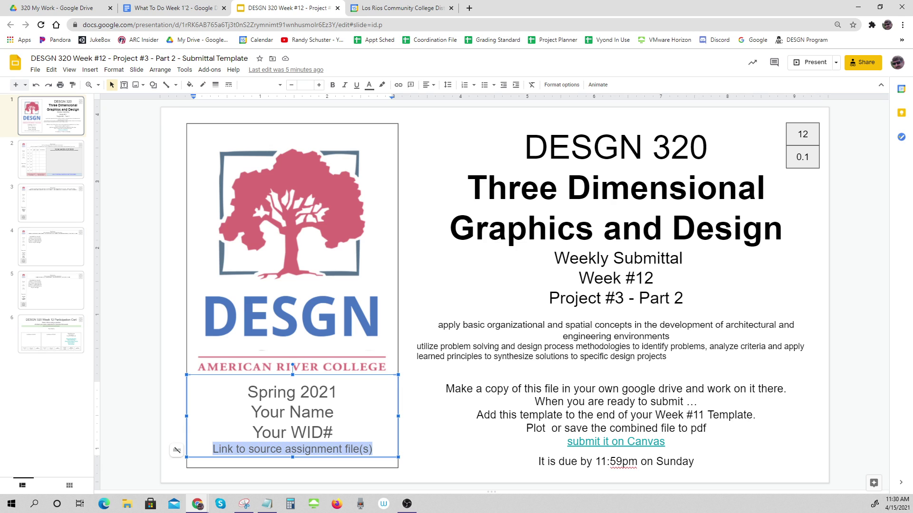
left_click(398, 85)
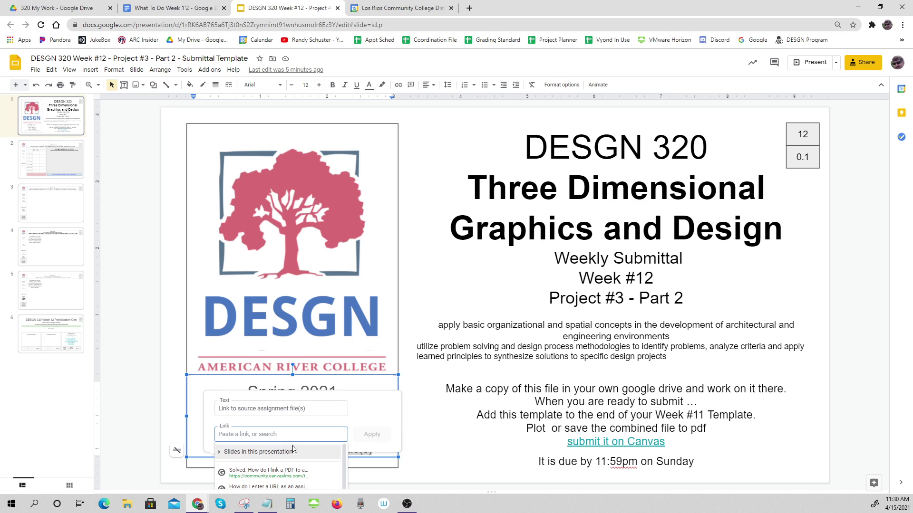
key("ctrl+v")
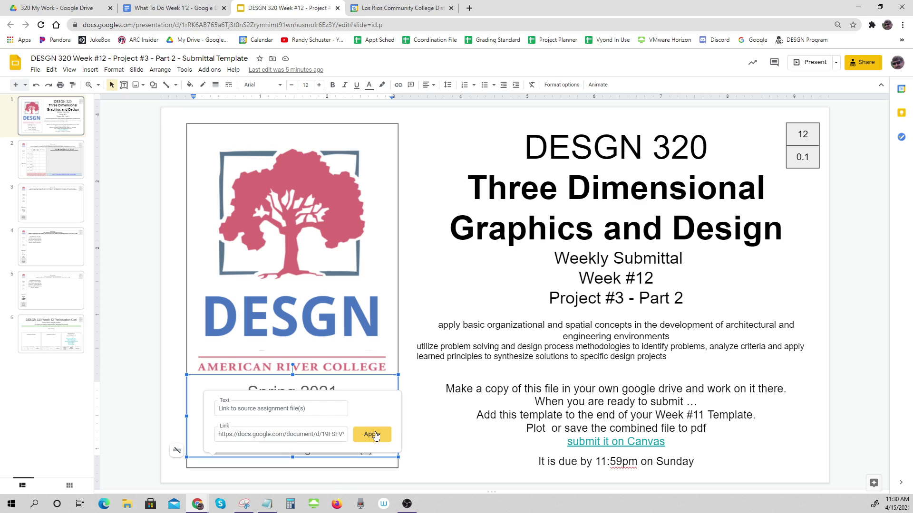
left_click(372, 434)
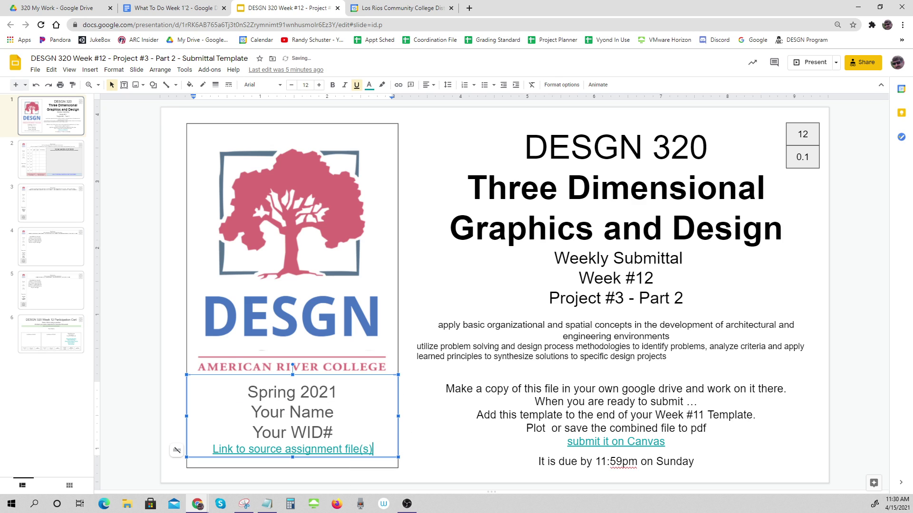
left_click(133, 405)
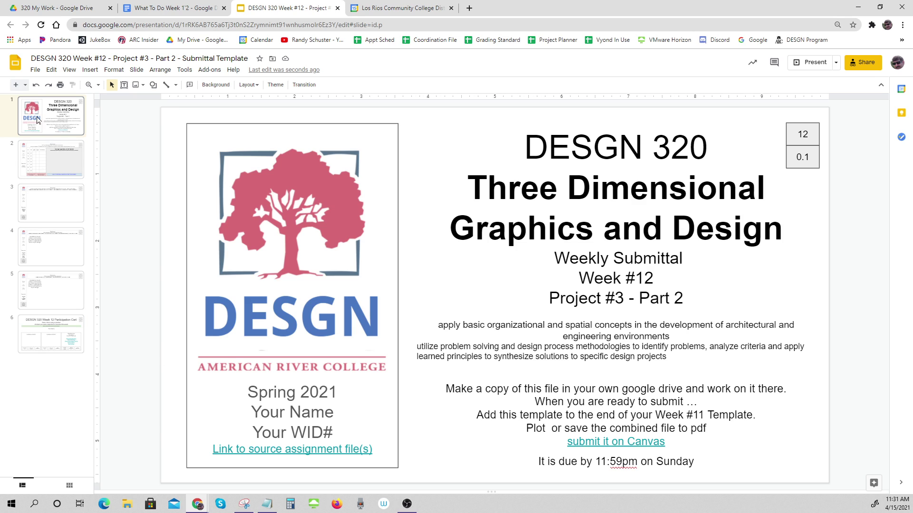
- Download the presentation as a PDF Document (.pdf) and open the downloaded file
left_click(35, 70)
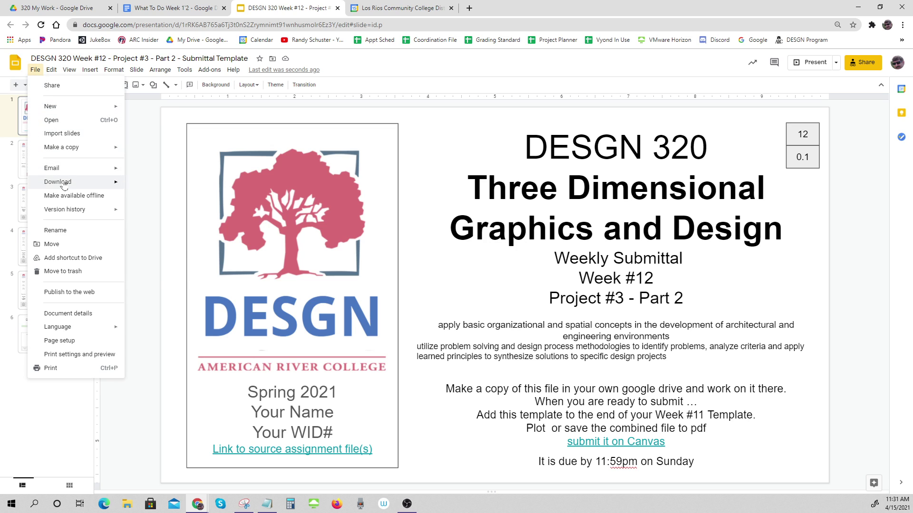
mouse_move(62, 183)
left_click(169, 212)
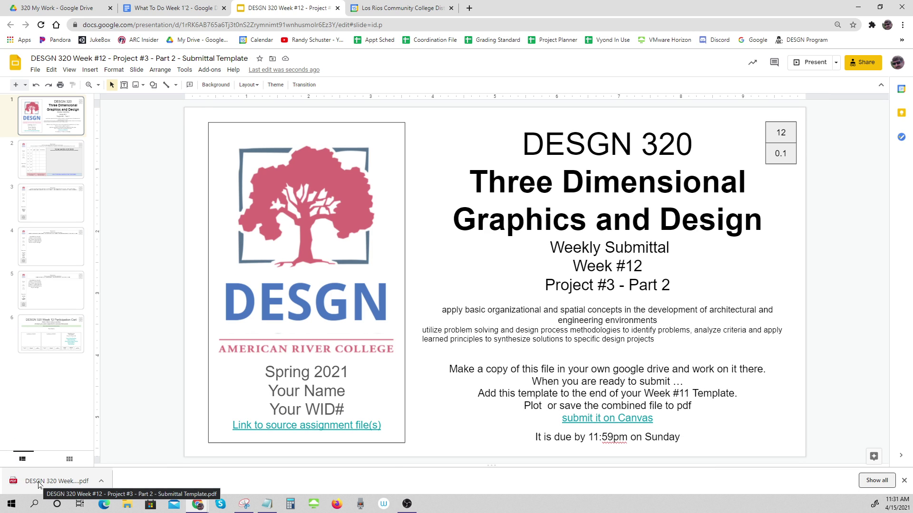
left_click(40, 483)
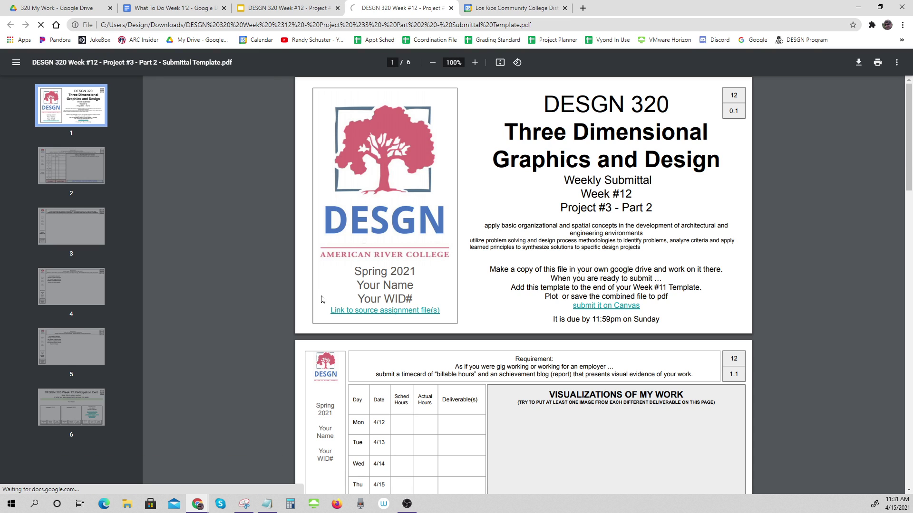
- Follow the PDF's source link to the to-do Google Doc, then close that tab
left_click(385, 312)
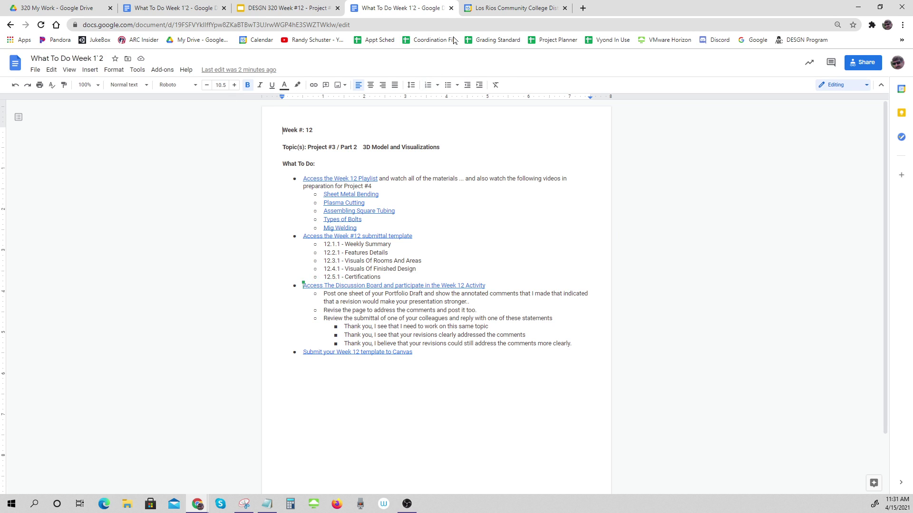
left_click(450, 8)
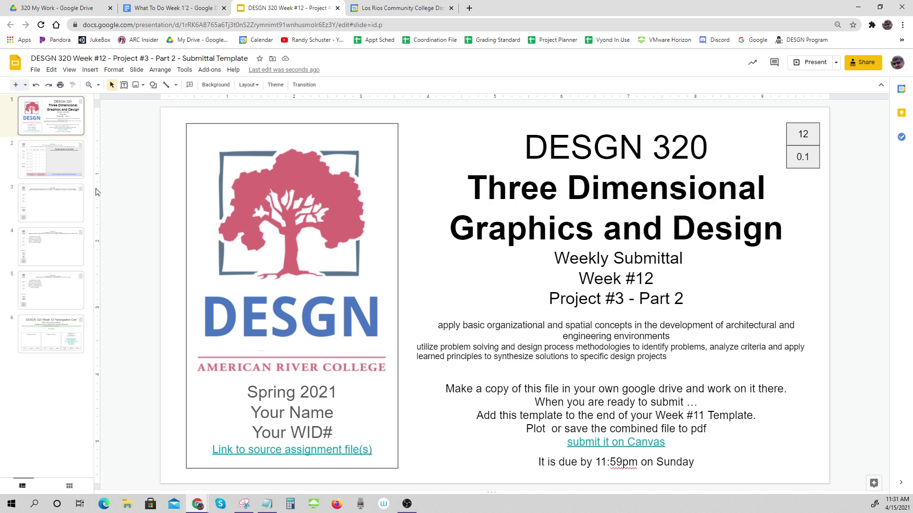
left_click(75, 167)
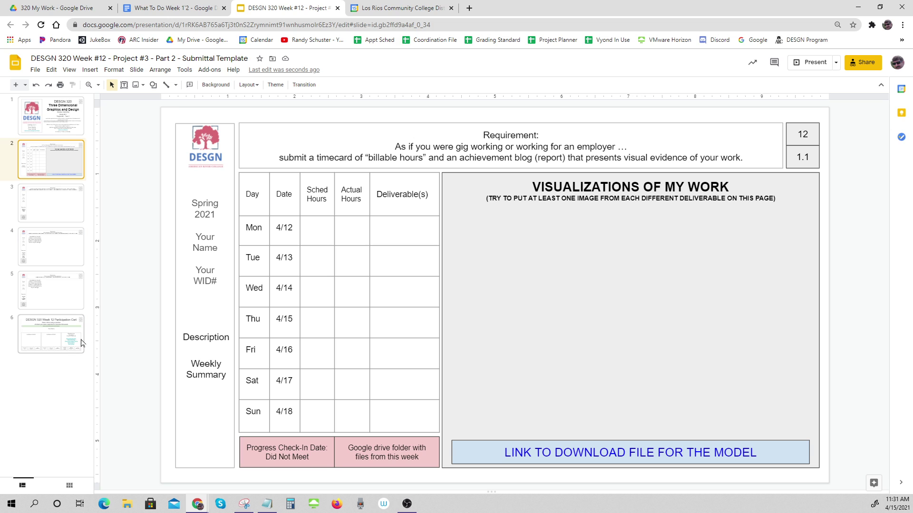
left_click(69, 134)
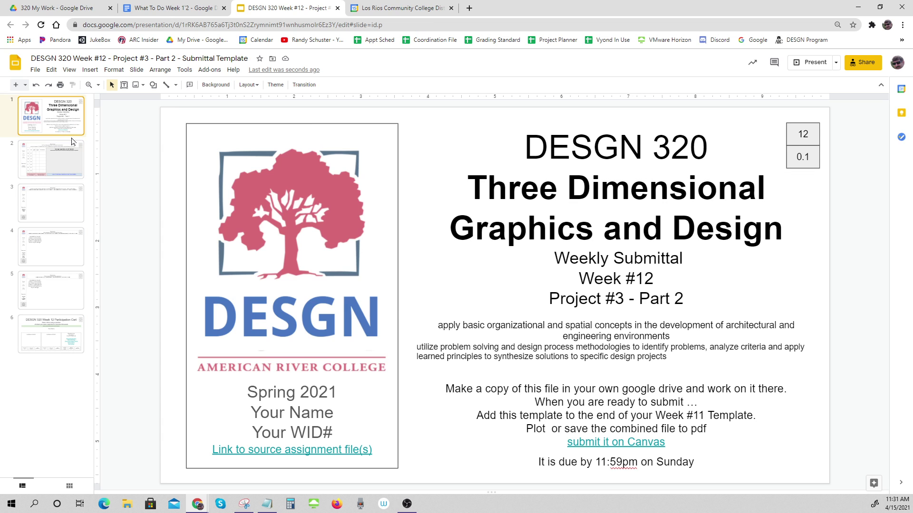
left_click(248, 449)
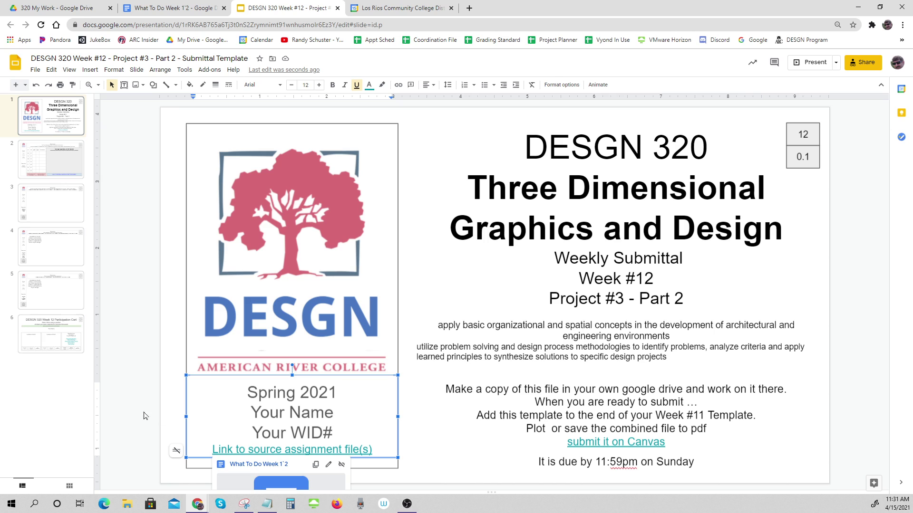
left_click(110, 431)
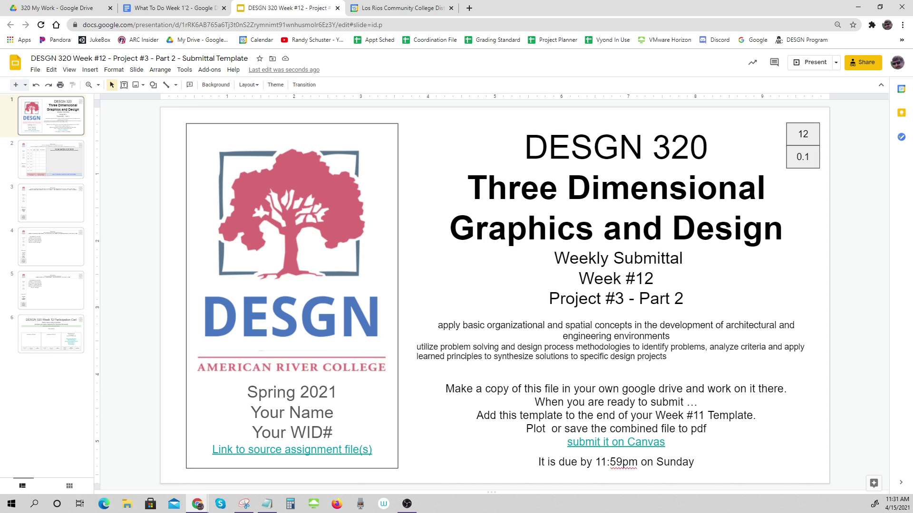